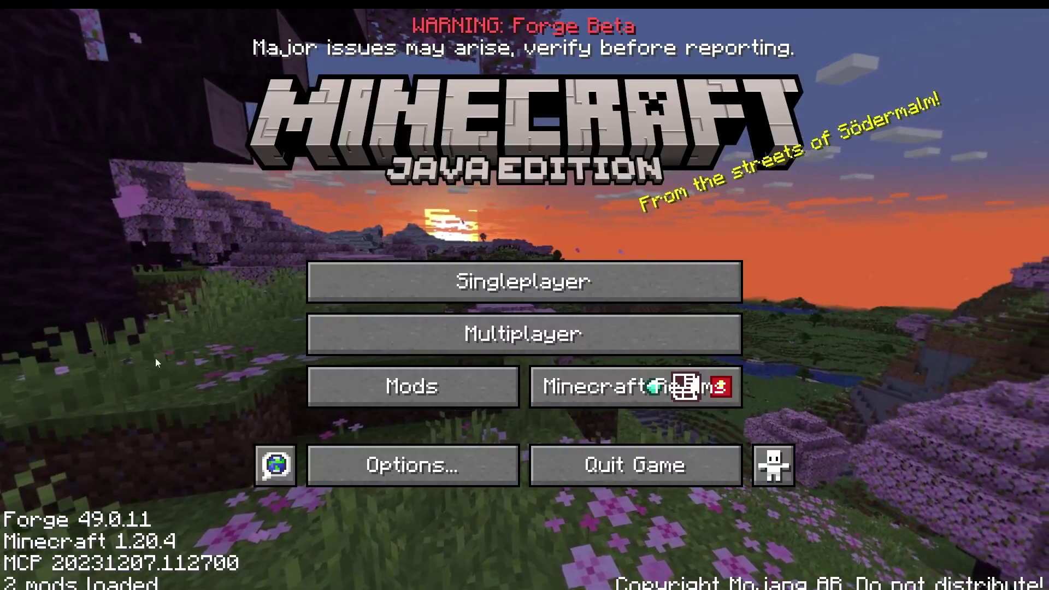
Step: Open the Mods screen from the Forge 1.20.4 title screen to list loaded mods
click(392, 397)
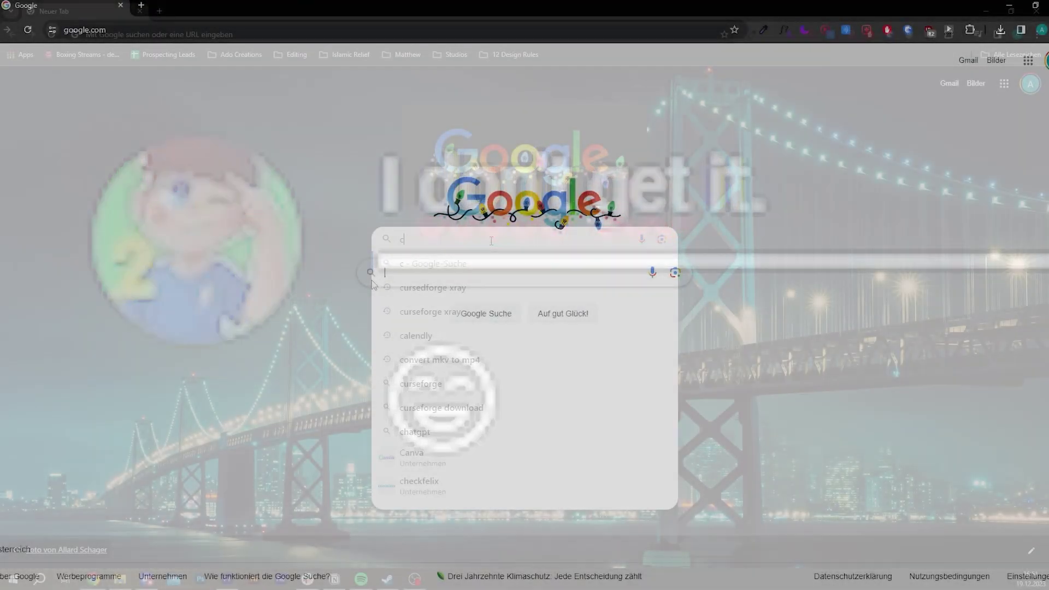
text(For)
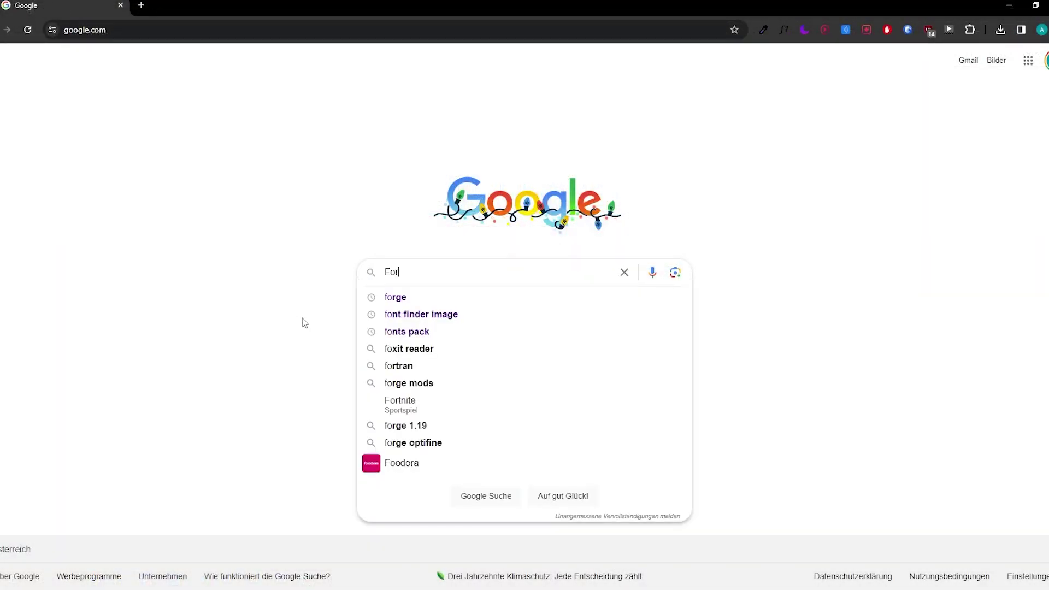
text(ge)
Step: Submit the Google search for Forge
key(Return)
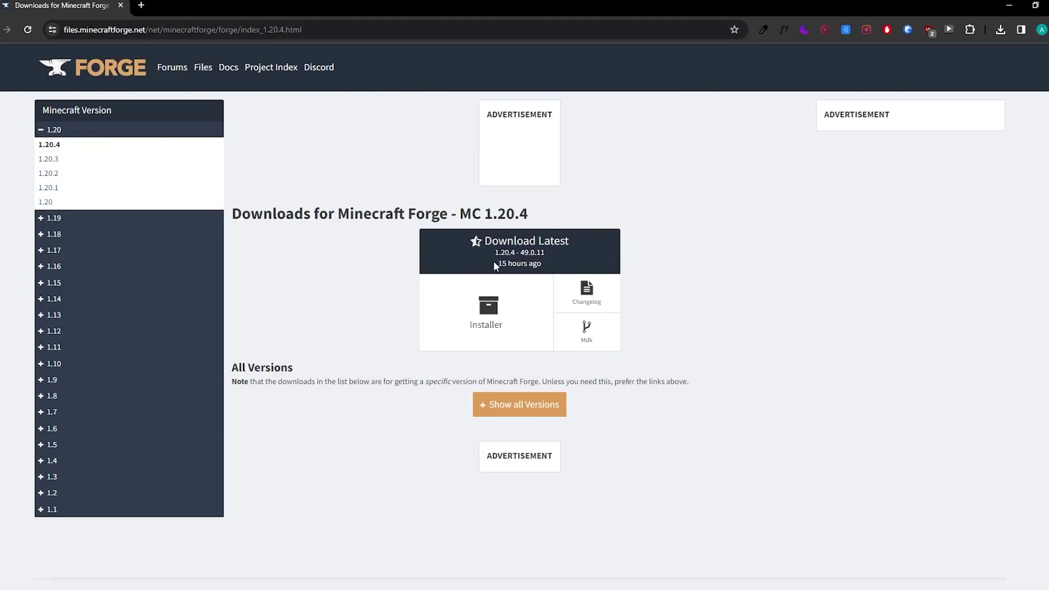
Step: Download the latest Forge 1.20.4-49.0.11 installer, skipping the adfoc.us ad page
click(490, 314)
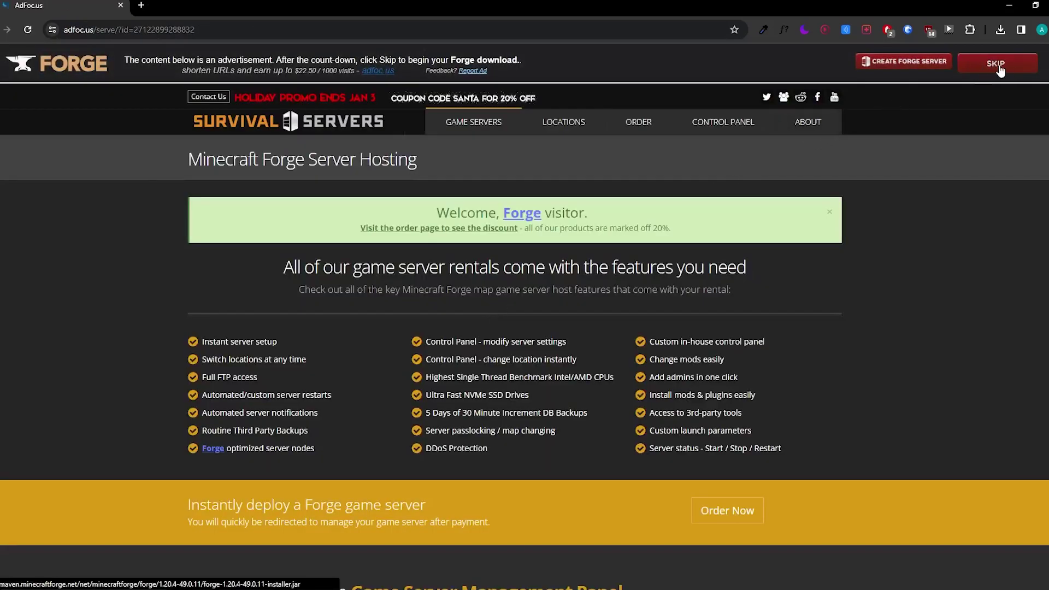
click(999, 71)
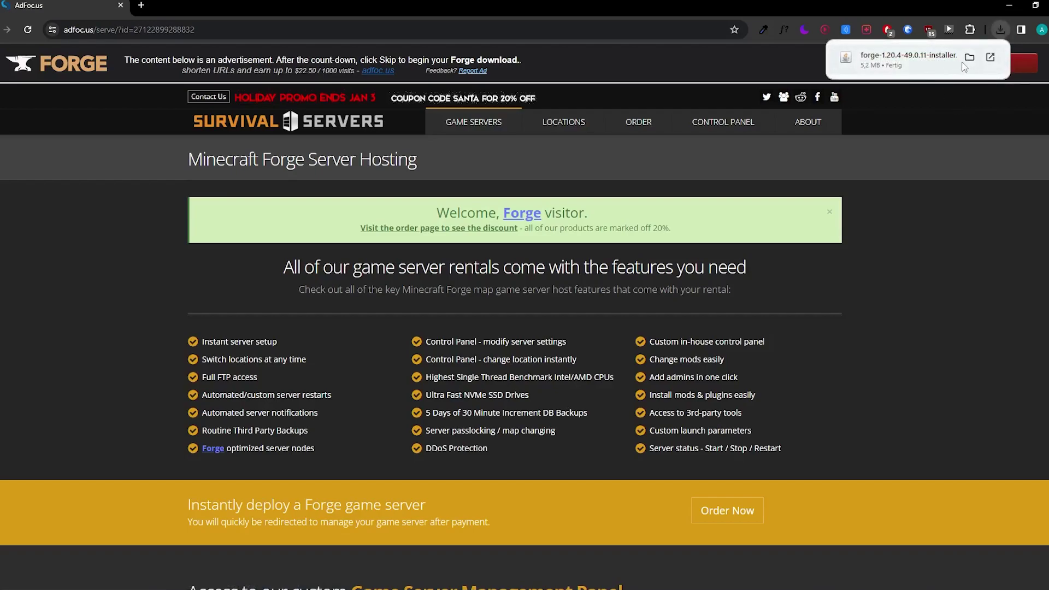
Step: Drag the downloaded Forge installer .jar from Chrome's downloads onto the desktop
drag(855, 4, 668, 166)
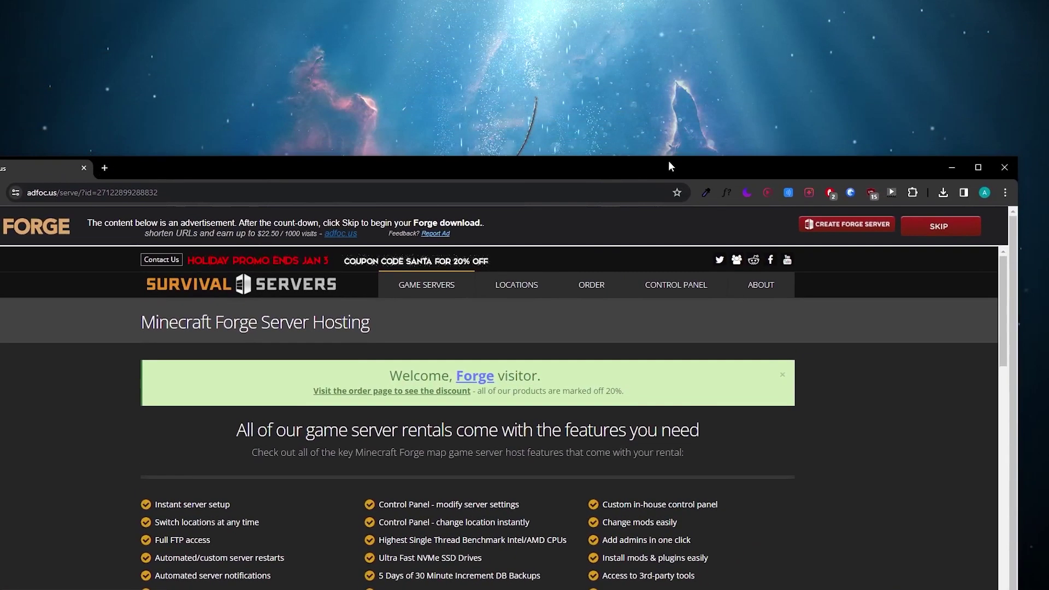
click(943, 192)
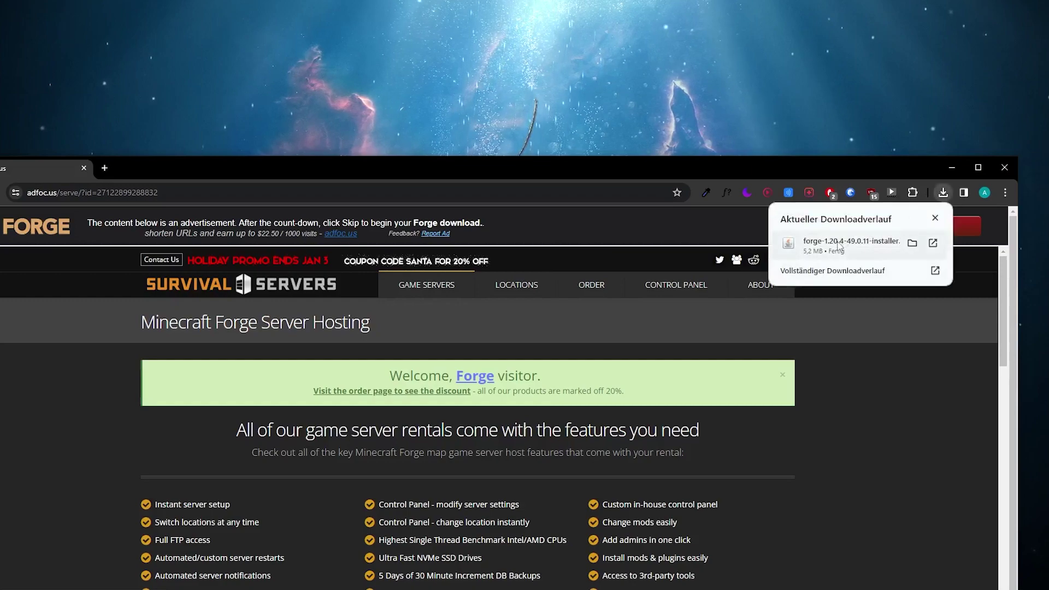
drag(841, 249, 827, 163)
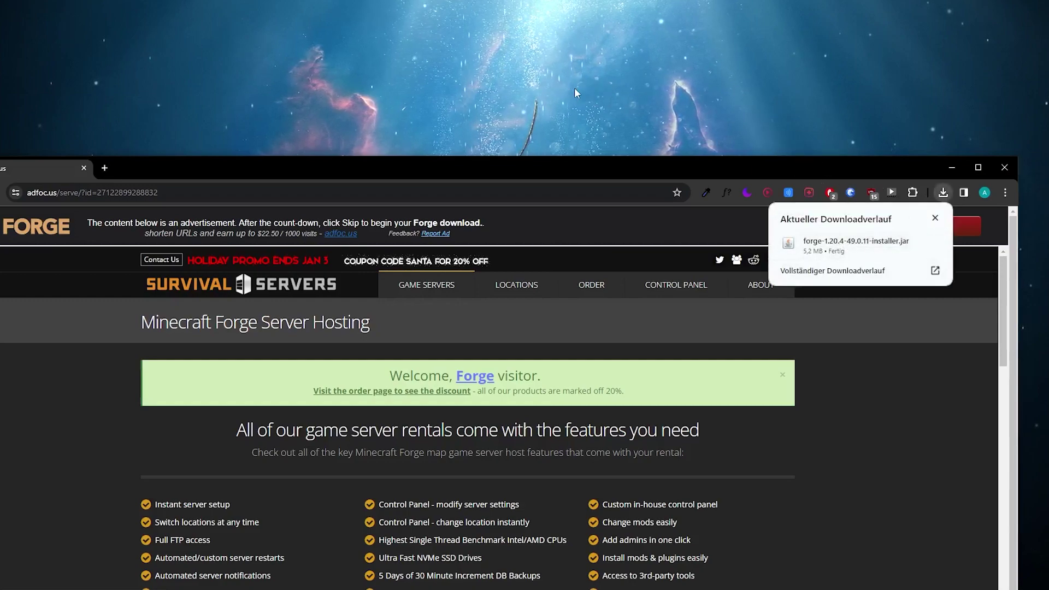
drag(590, 88, 575, 88)
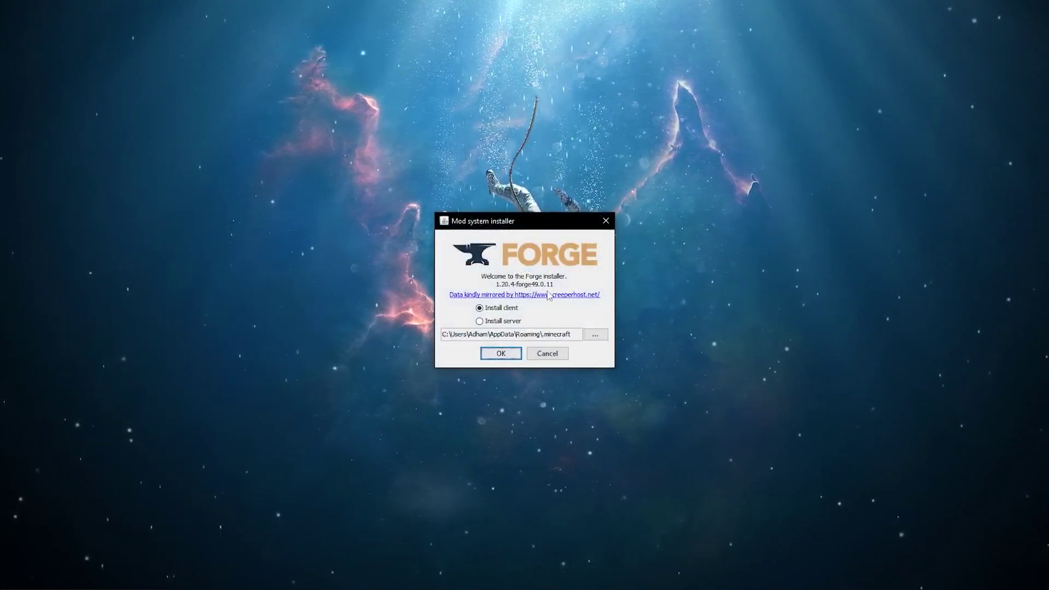
Step: Close the Forge installer and download Oracle's JDK 17 Windows x64 installer
click(548, 354)
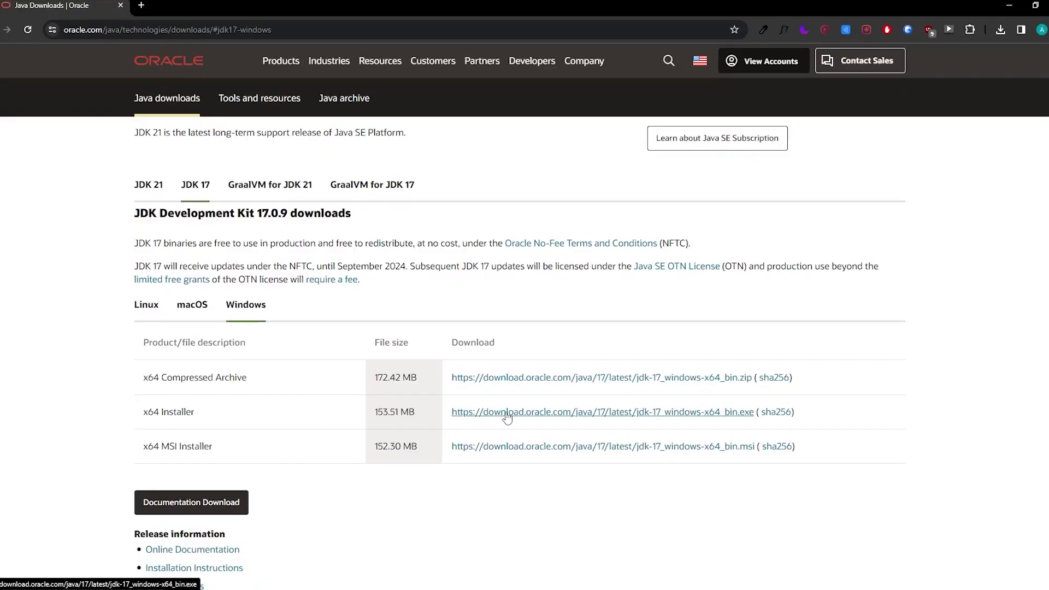
click(506, 412)
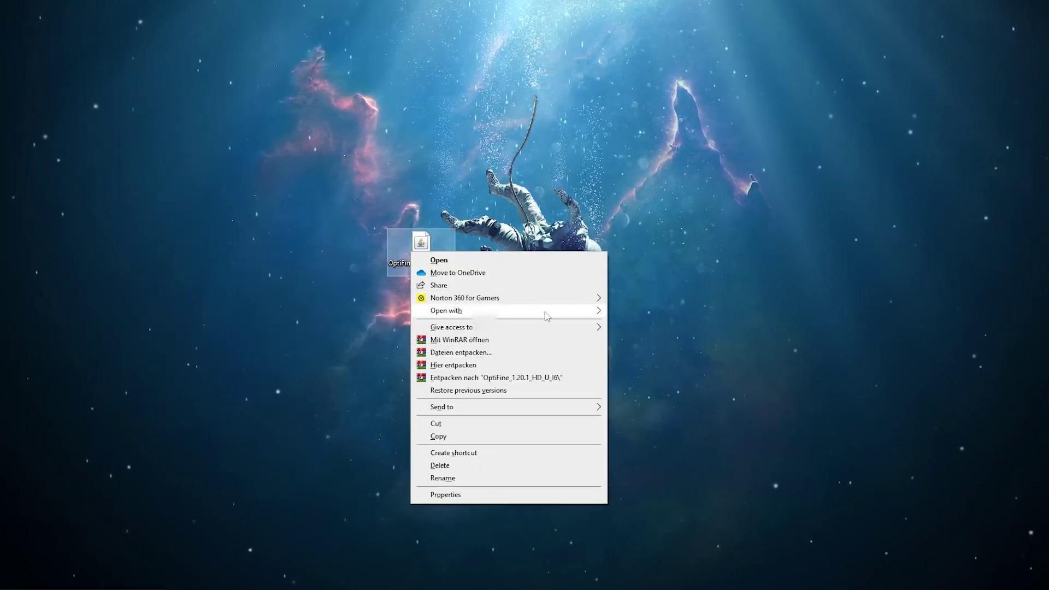
Step: Open the desktop installer .jar with Java(TM) Platform SE binary
mouse_move(491, 310)
click(624, 310)
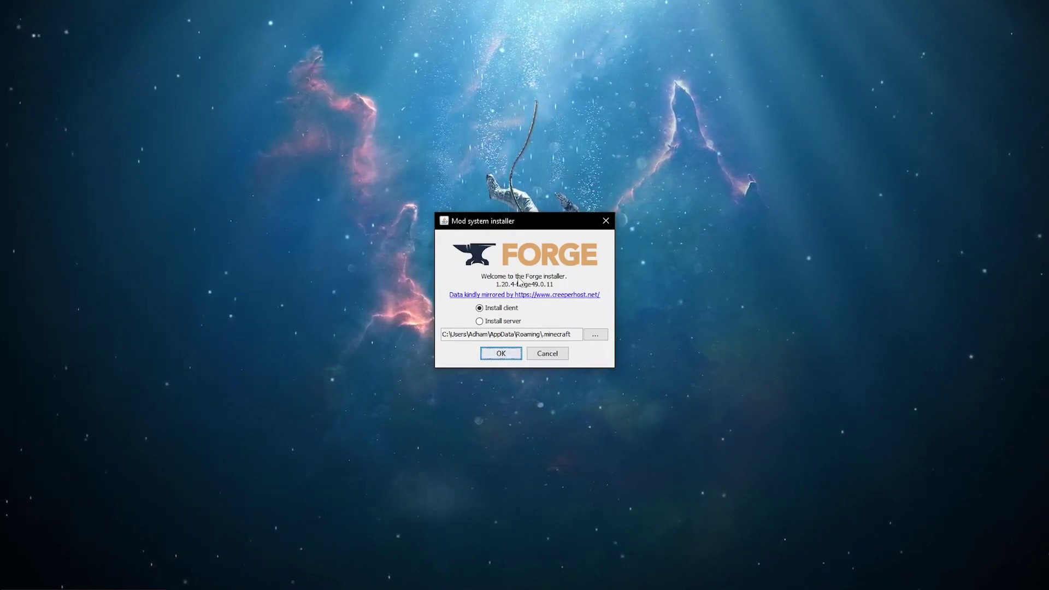
Step: Confirm the Forge client install into the default .minecraft folder
click(498, 354)
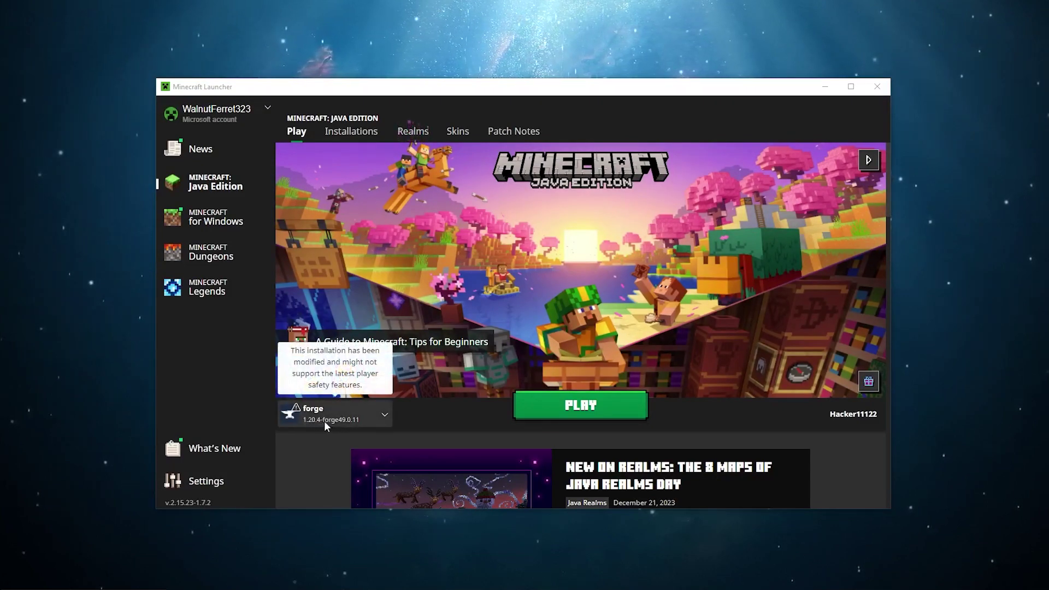
drag(434, 96, 418, 359)
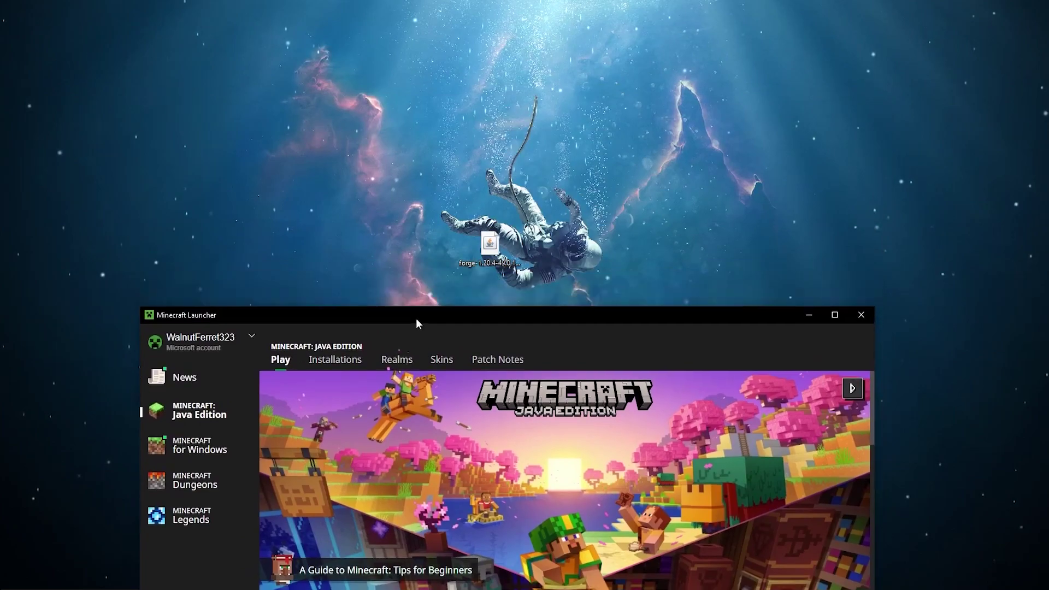
click(490, 250)
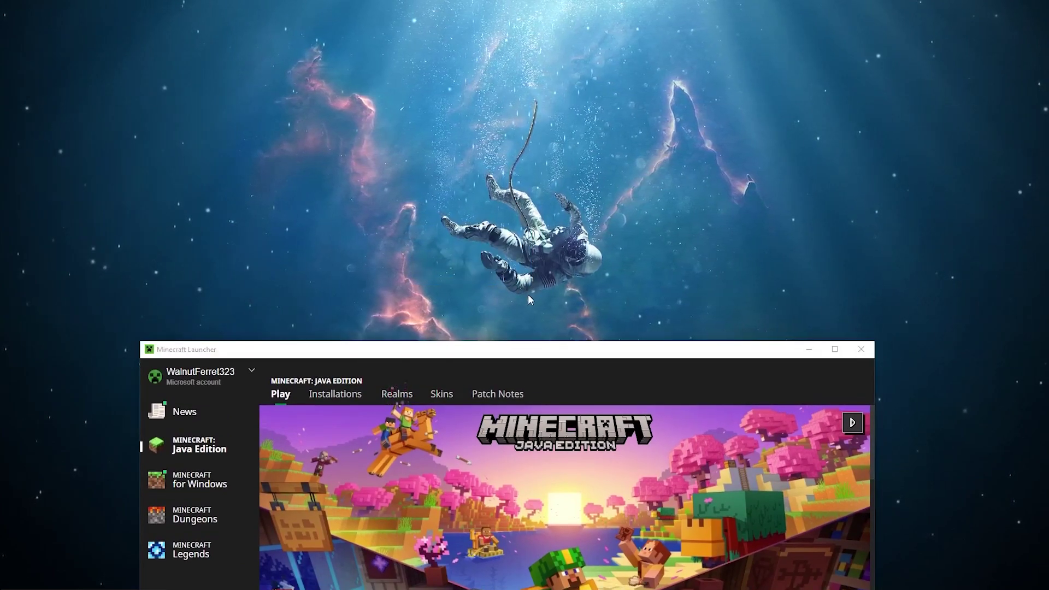
mouse_move(486, 352)
mouse_down()
mouse_move(505, 252)
mouse_move(506, 85)
mouse_up()
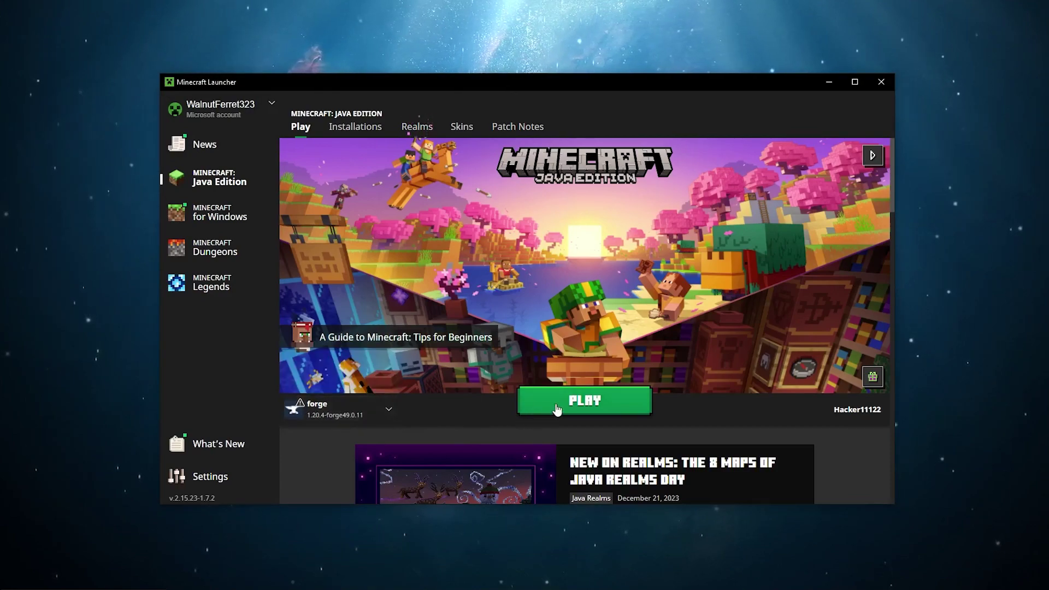
Step: Create a new installation using version release 1.20.4-forge49.0.11
click(357, 130)
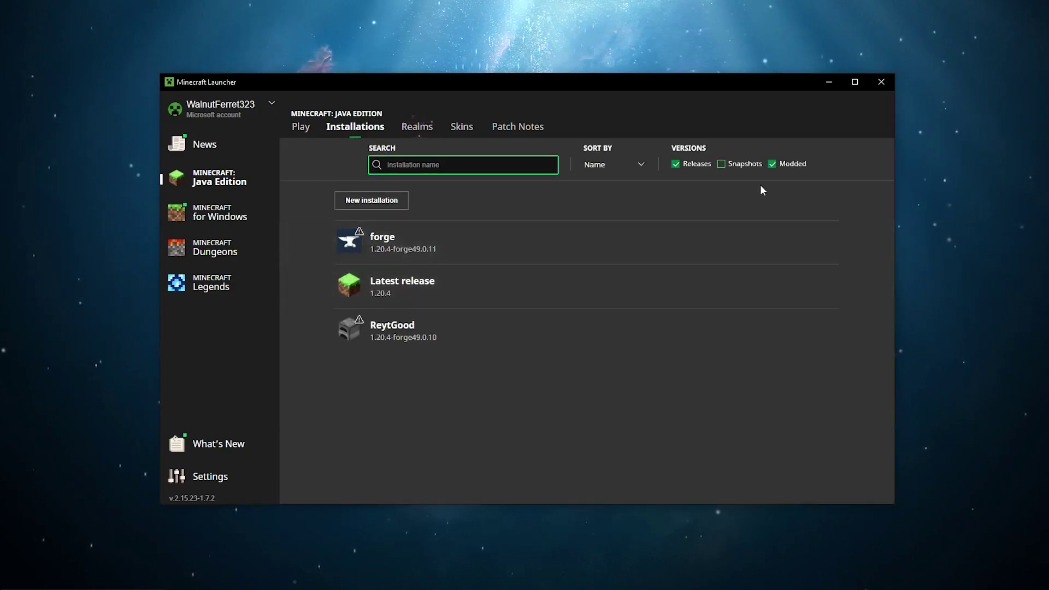
click(772, 165)
click(771, 164)
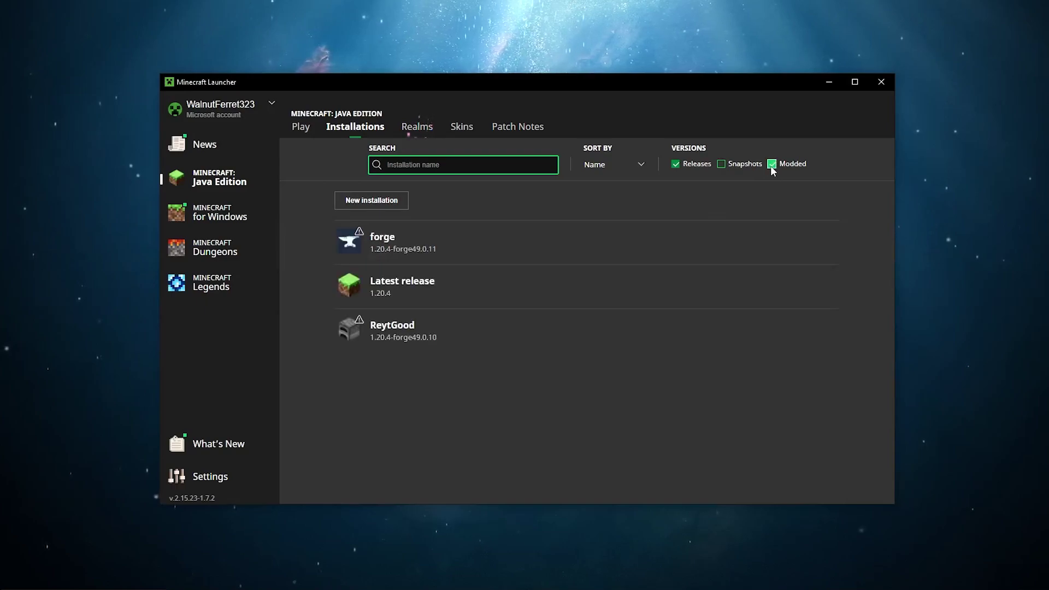
click(381, 203)
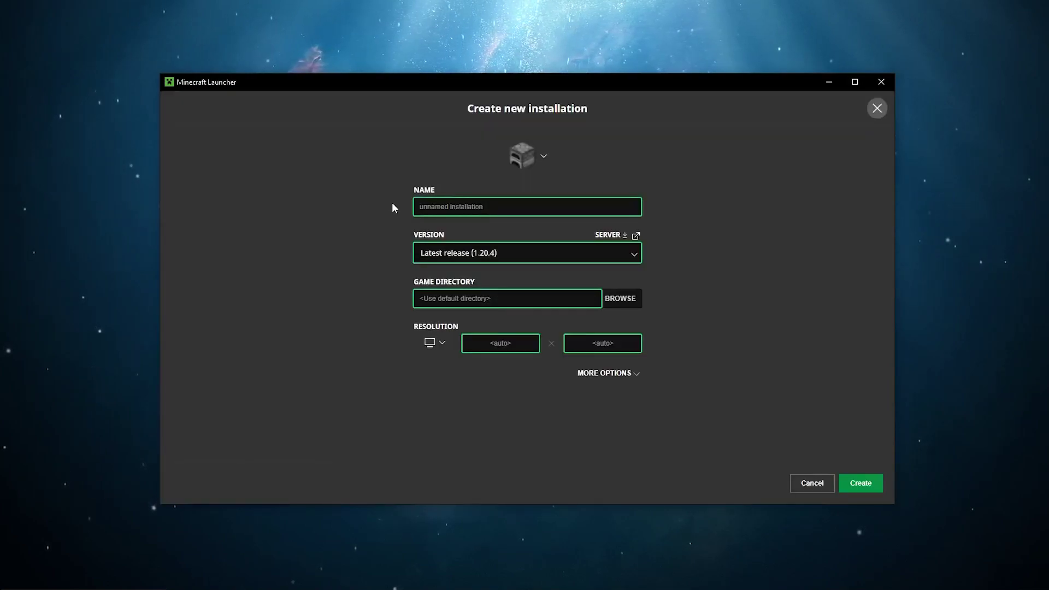
click(596, 254)
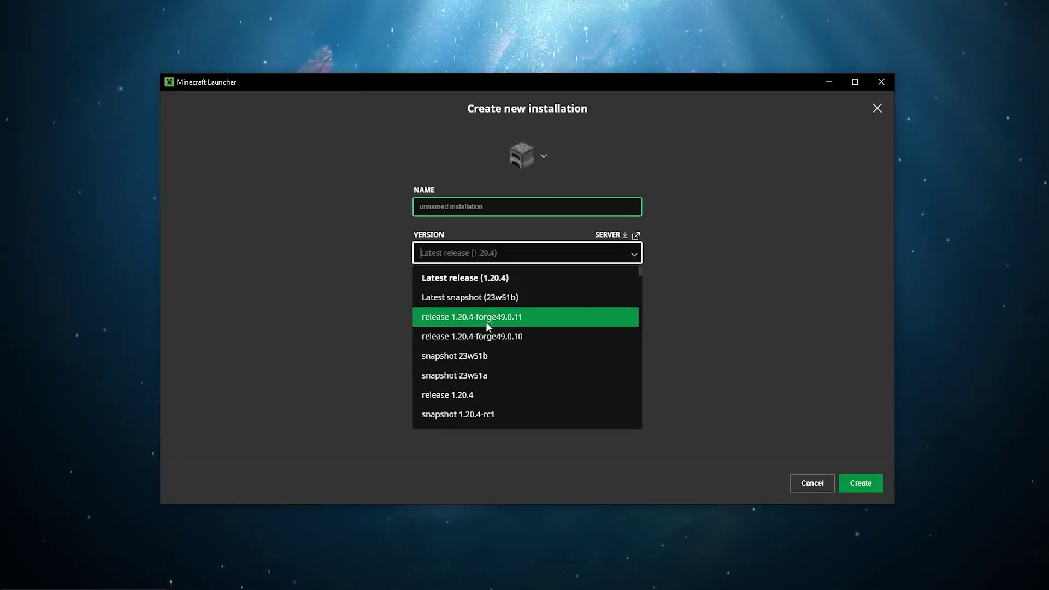
click(472, 320)
click(856, 487)
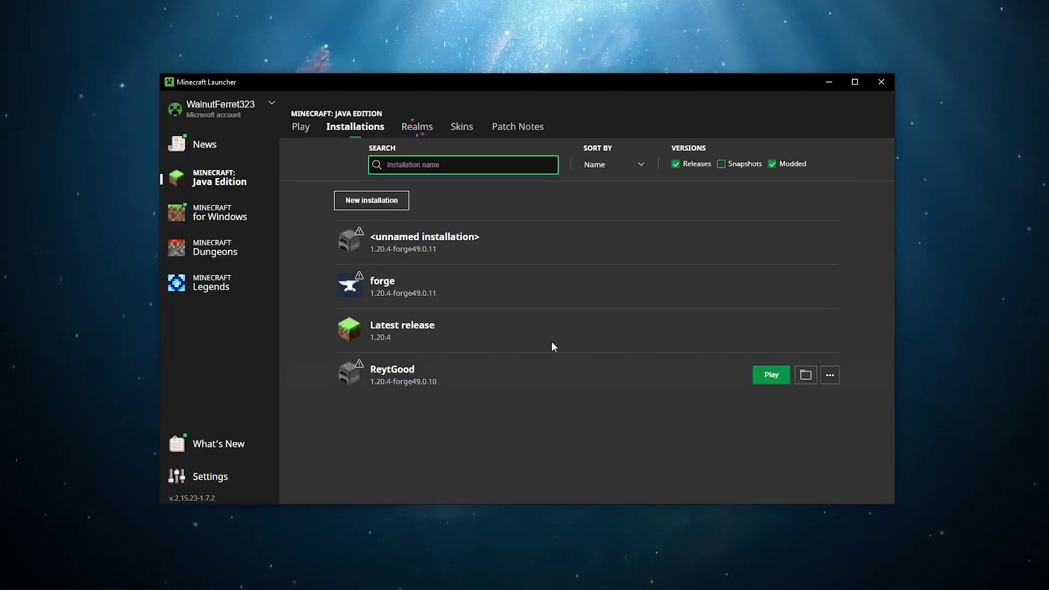
Step: Launch the forge profile from the Play page, confirming the modded-installation warning
click(304, 128)
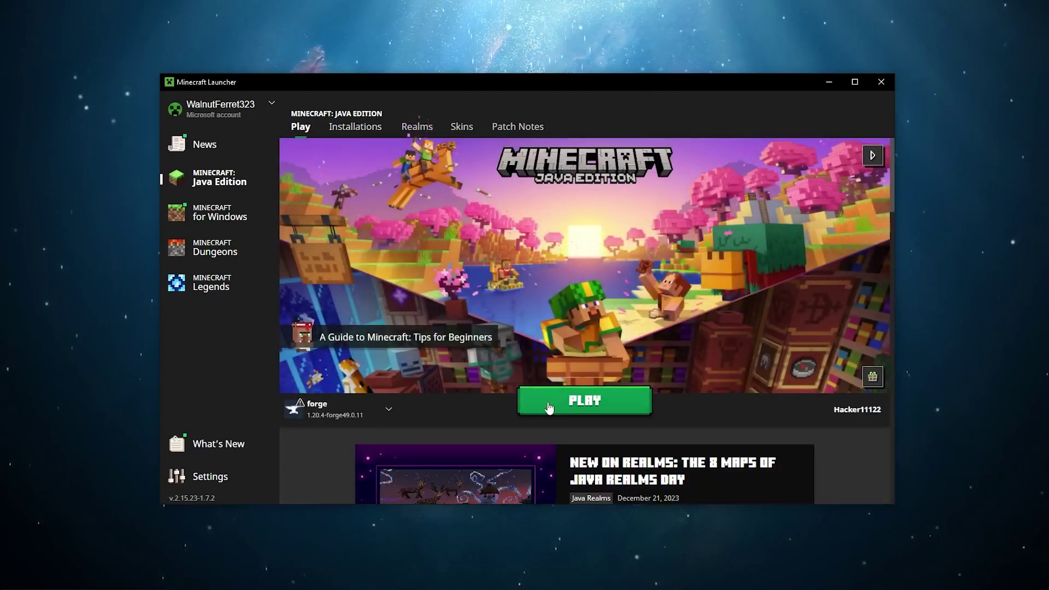
click(557, 406)
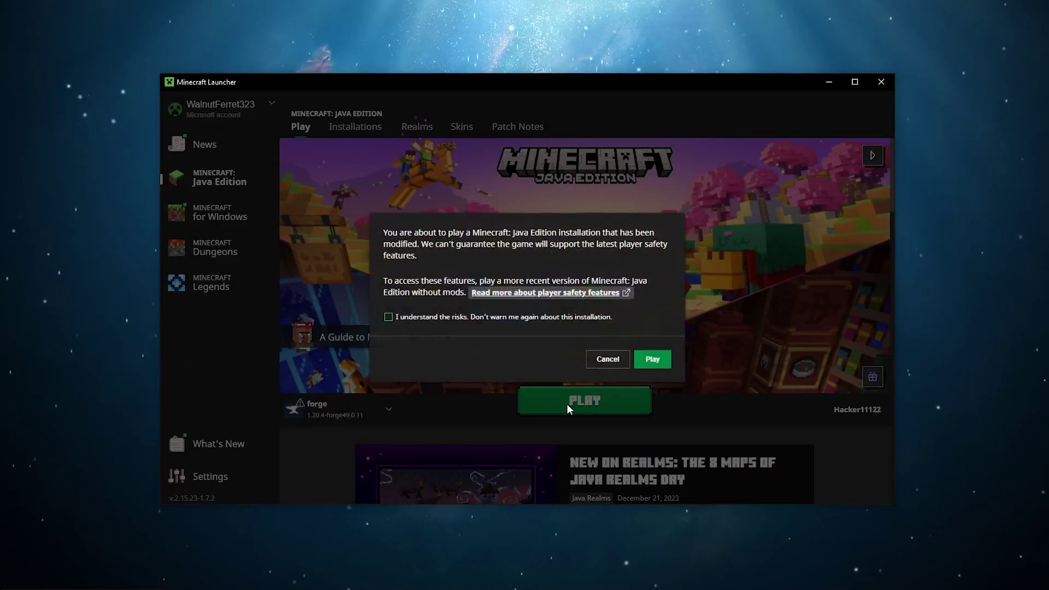
click(652, 359)
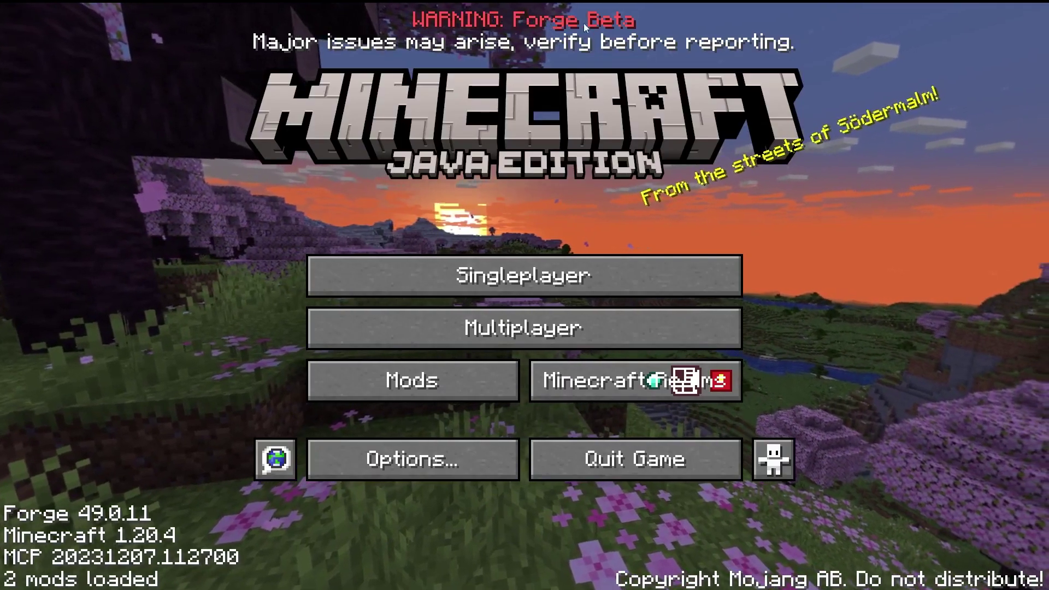
click(391, 395)
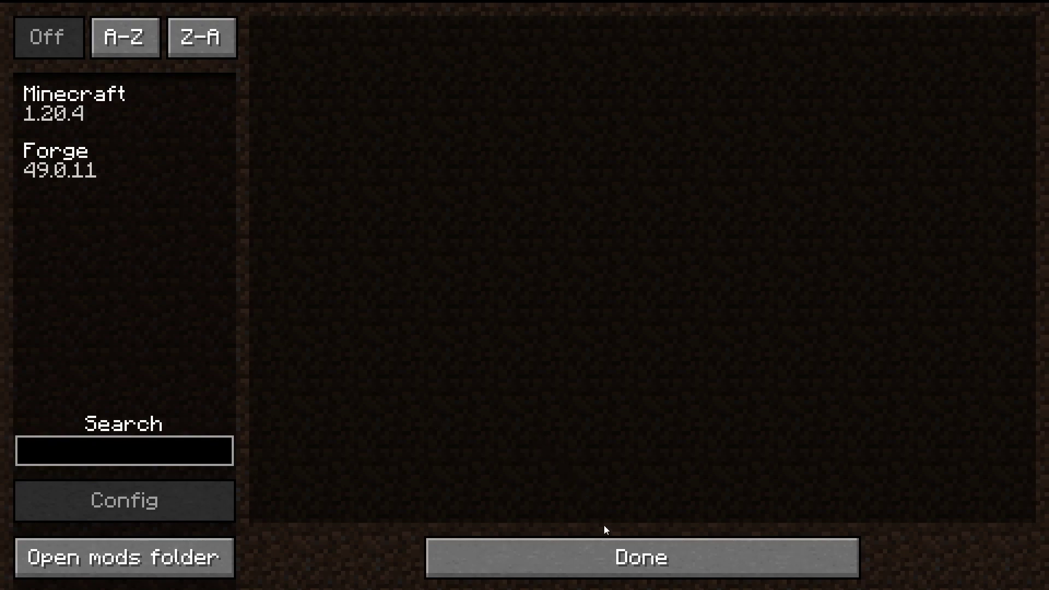
click(622, 549)
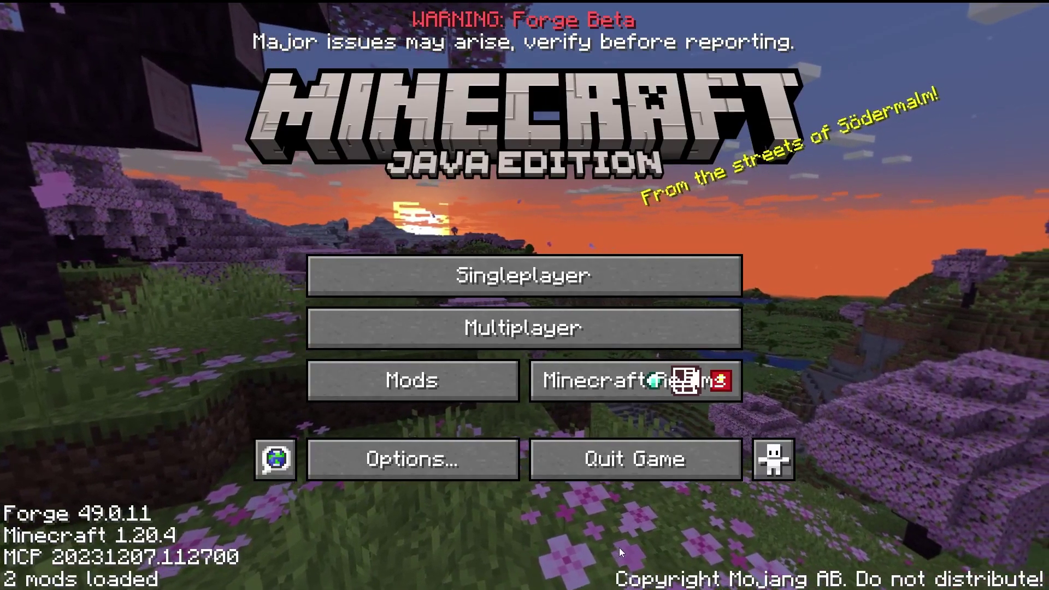